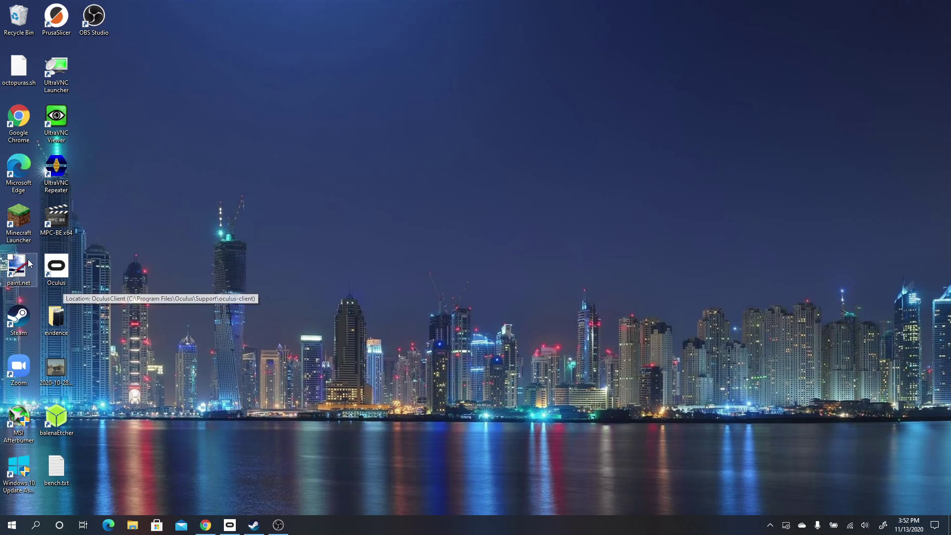
Launch the Oculus app from its desktop shortcut, then close its window.
{"action": "left_click", "coordinate": [63, 272]}
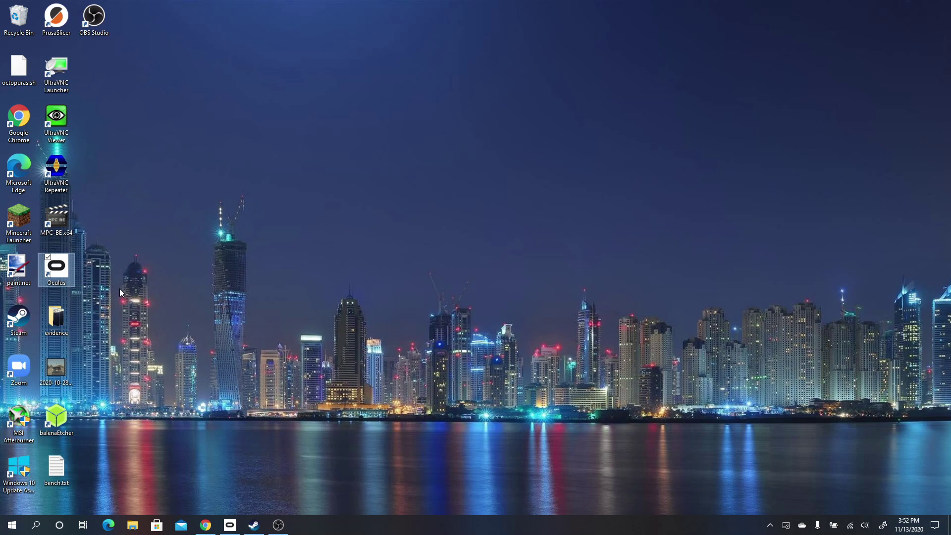
{"action": "double_click", "coordinate": [61, 268]}
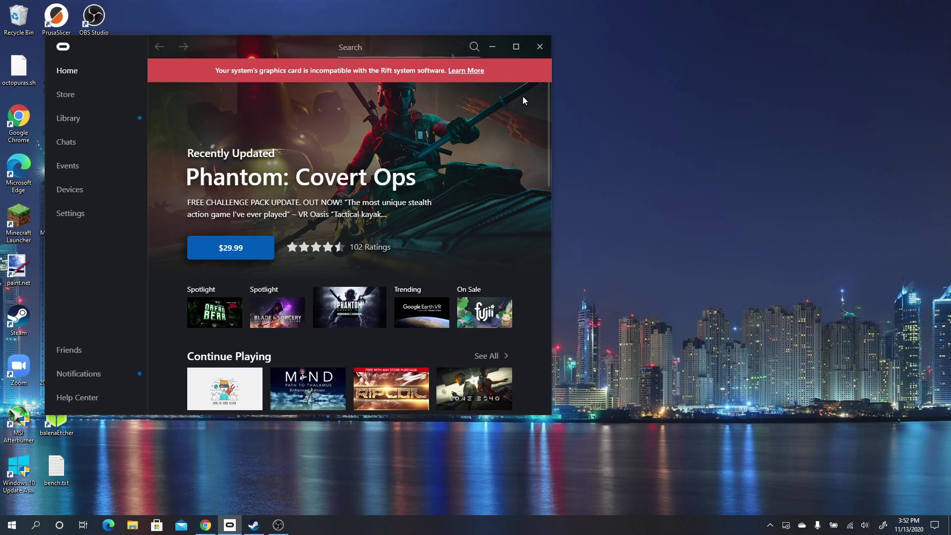
{"action": "left_click", "coordinate": [540, 47]}
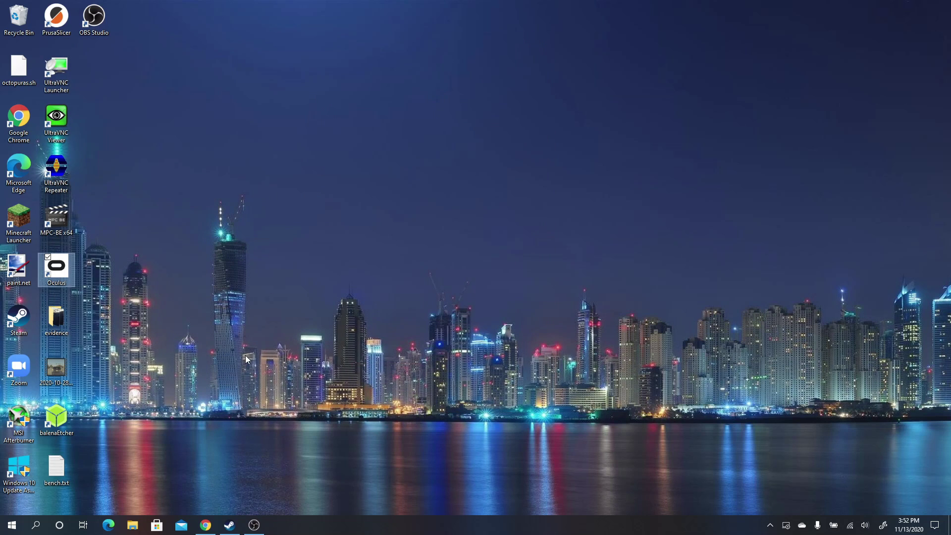
Search Windows for 'graphics' to reach the Graphics settings page.
{"action": "key", "text": "super"}
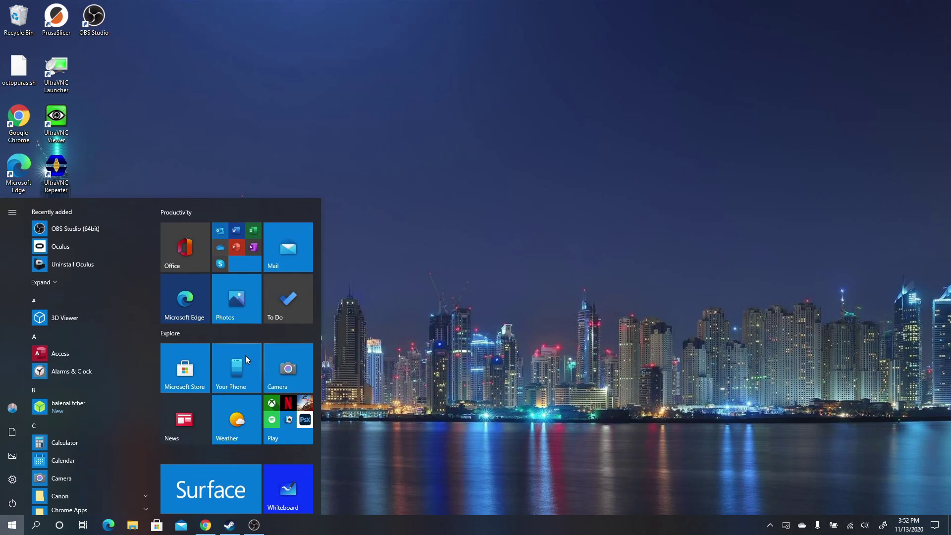
{"action": "type", "text": "graphics"}
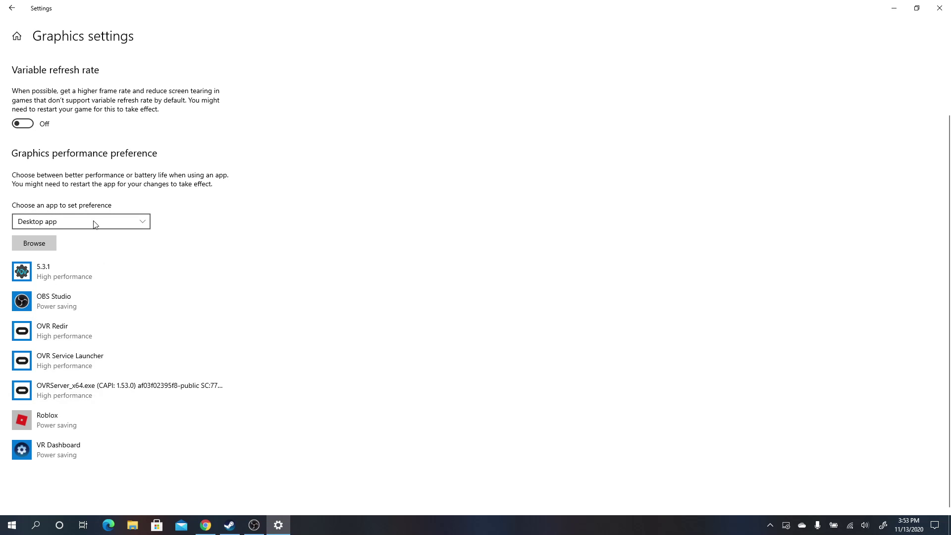
{"action": "left_click", "coordinate": [42, 243]}
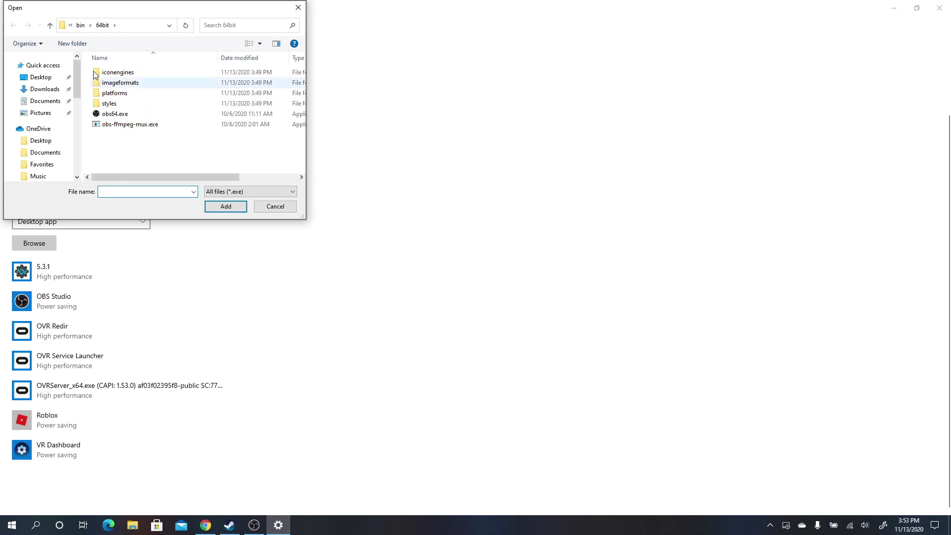
{"action": "left_click_drag", "start_coordinate": [75, 84], "coordinate": [77, 109]}
{"action": "left_click", "coordinate": [9, 144]}
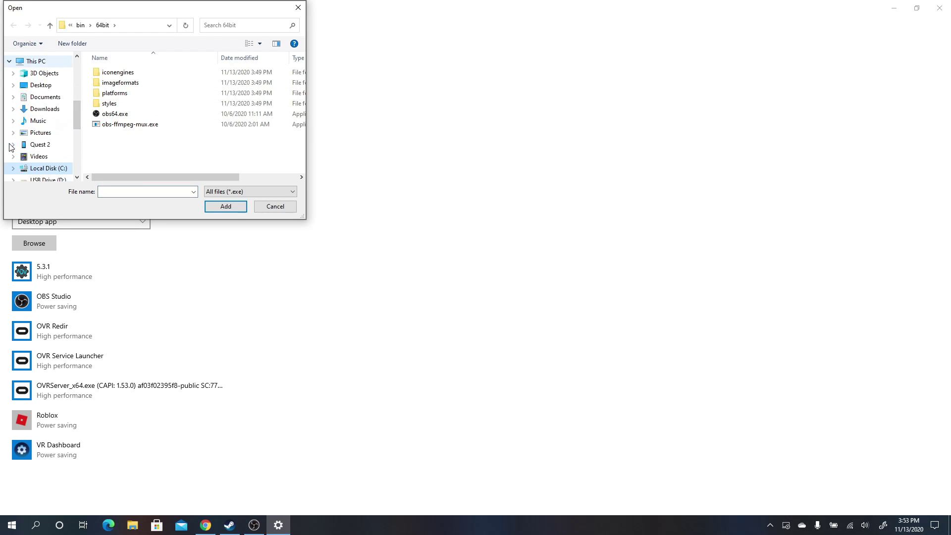
{"action": "left_click", "coordinate": [40, 168]}
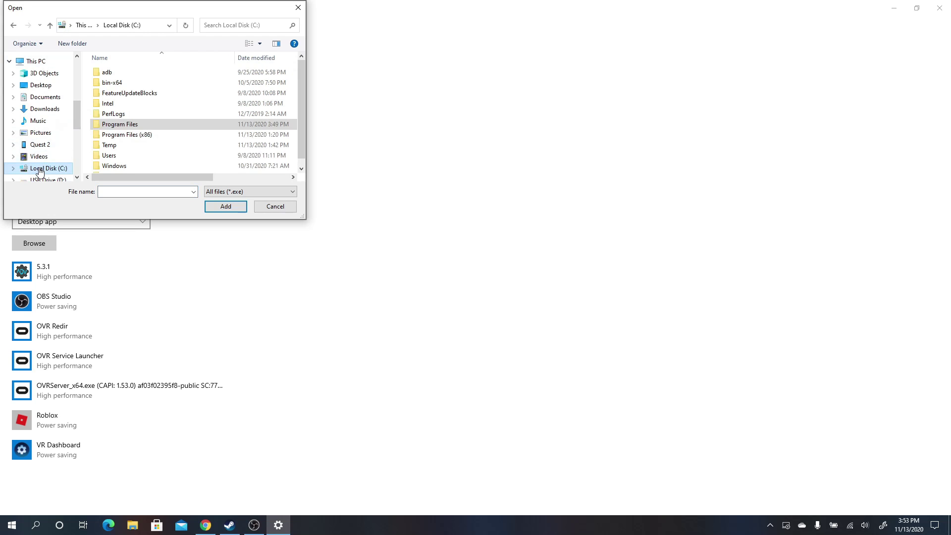
{"action": "double_click", "coordinate": [134, 127]}
{"action": "scroll", "coordinate": [134, 126], "scroll_direction": "down", "scroll_amount": 3}
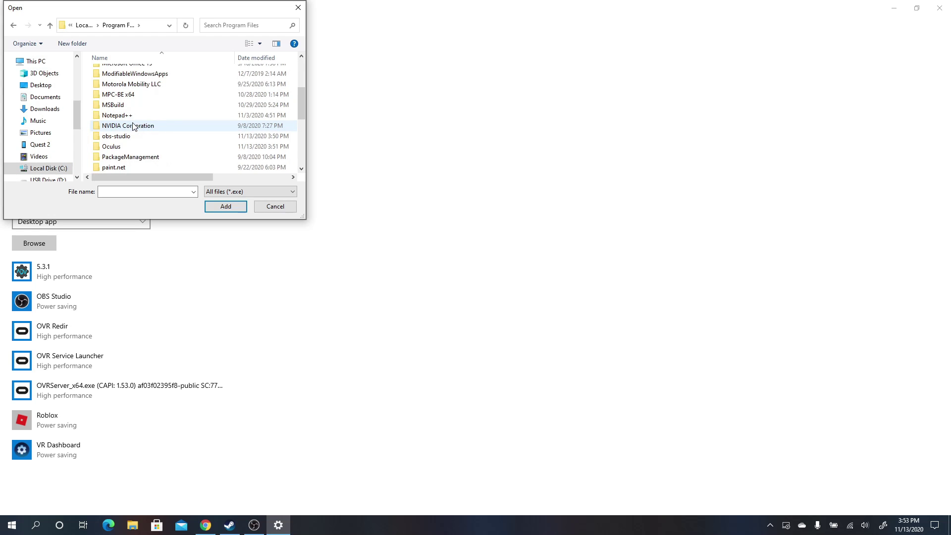
{"action": "left_click", "coordinate": [117, 148]}
{"action": "double_click", "coordinate": [117, 147]}
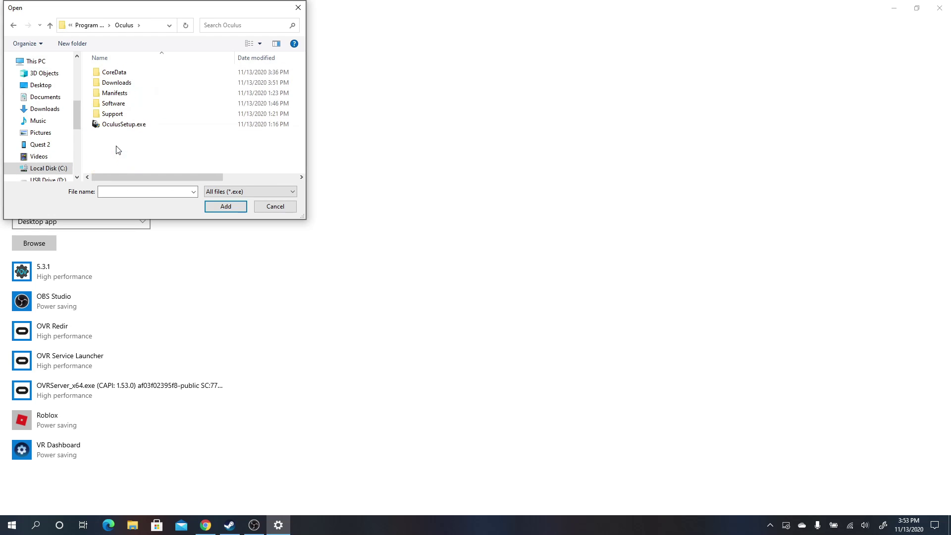
{"action": "double_click", "coordinate": [117, 113]}
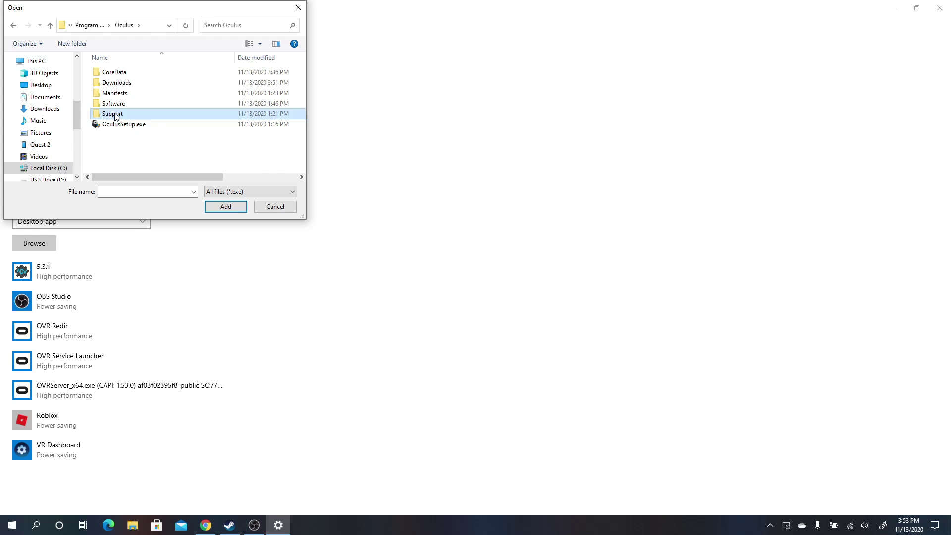
{"action": "scroll", "coordinate": [183, 102], "scroll_direction": "down", "scroll_amount": 2}
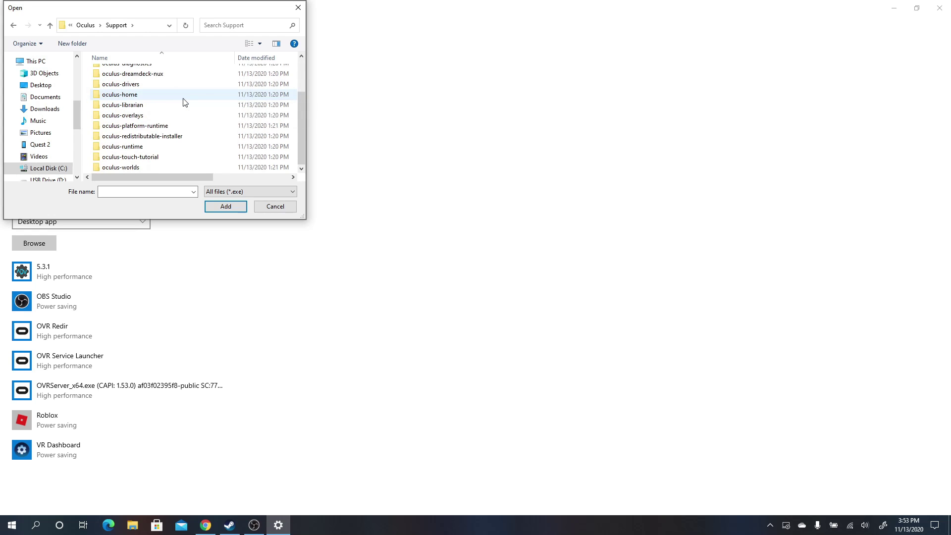
{"action": "left_click", "coordinate": [124, 147]}
{"action": "double_click", "coordinate": [124, 147]}
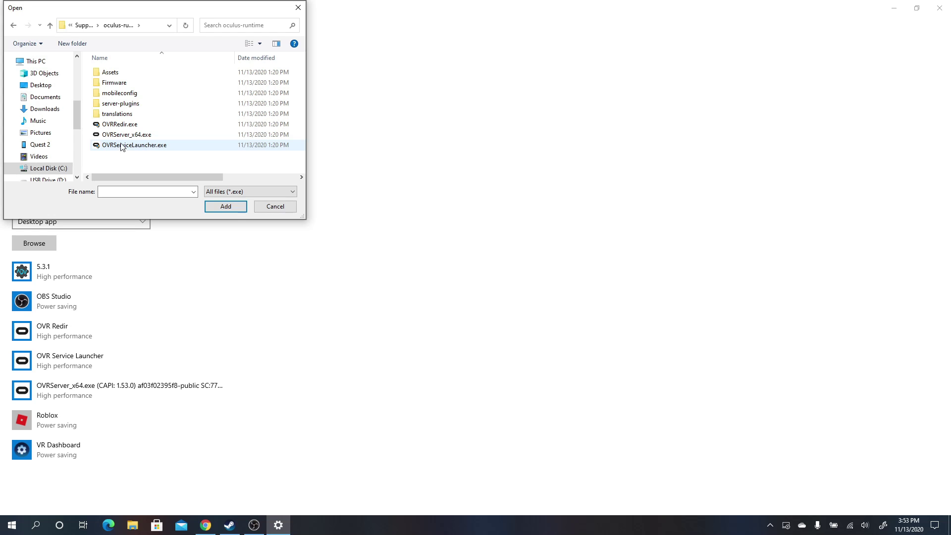
{"action": "left_click", "coordinate": [111, 125]}
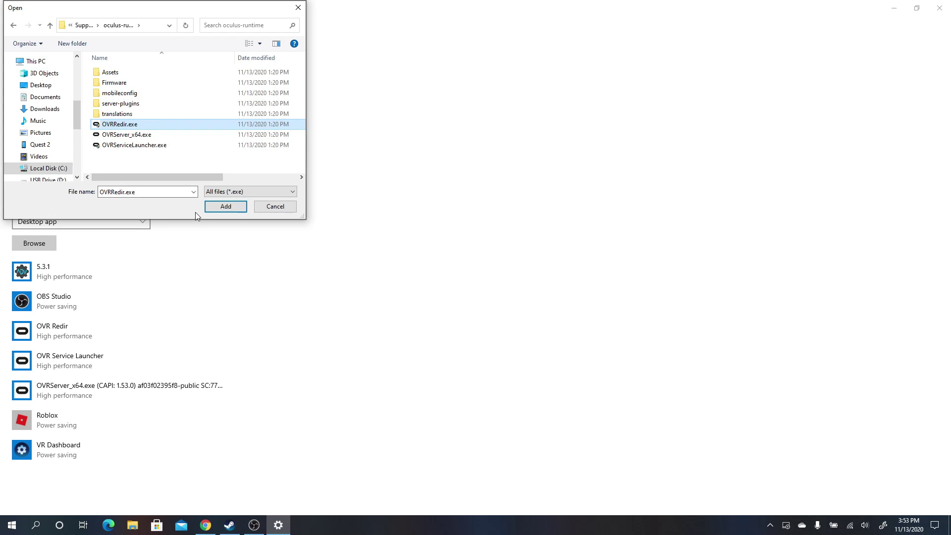
{"action": "left_click", "coordinate": [272, 212]}
Save OVR Redir's graphics preference as High performance.
{"action": "left_click", "coordinate": [91, 333]}
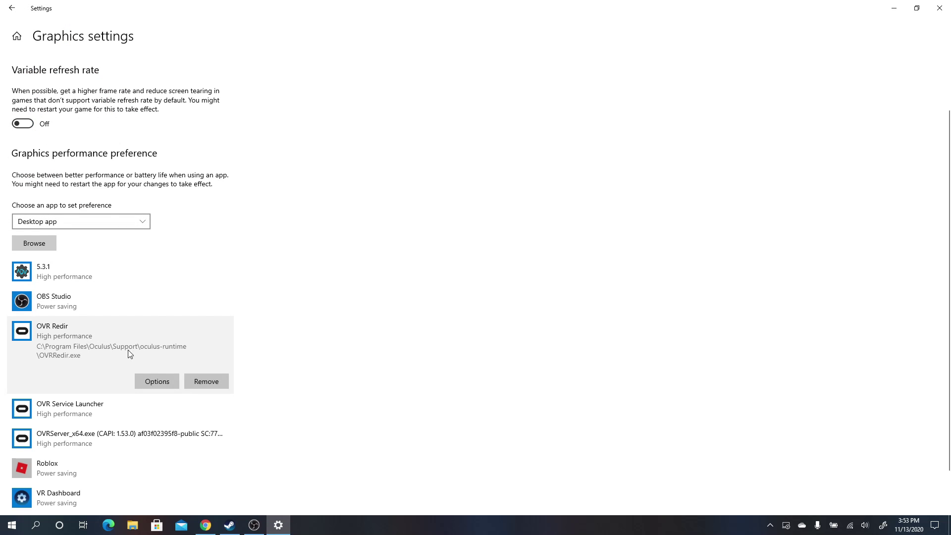
{"action": "left_click", "coordinate": [147, 381]}
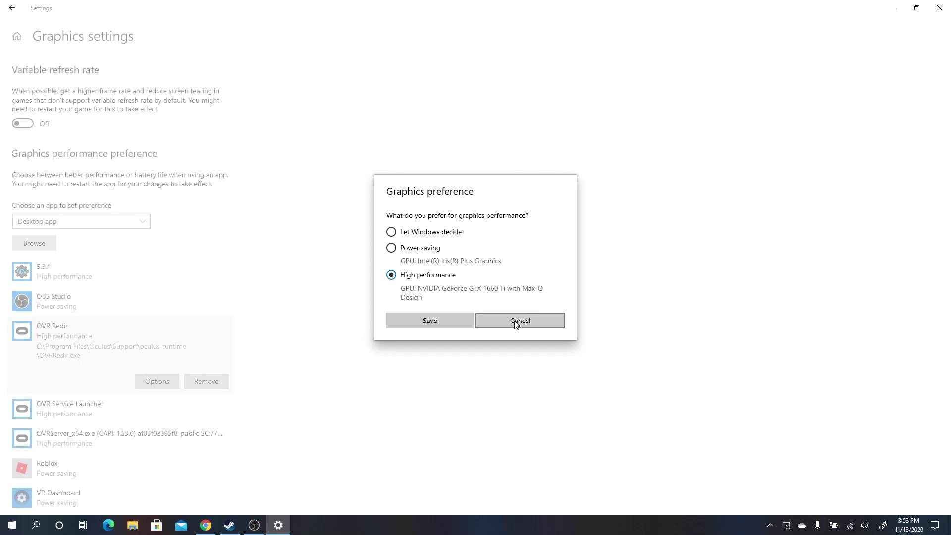
{"action": "left_click", "coordinate": [450, 320]}
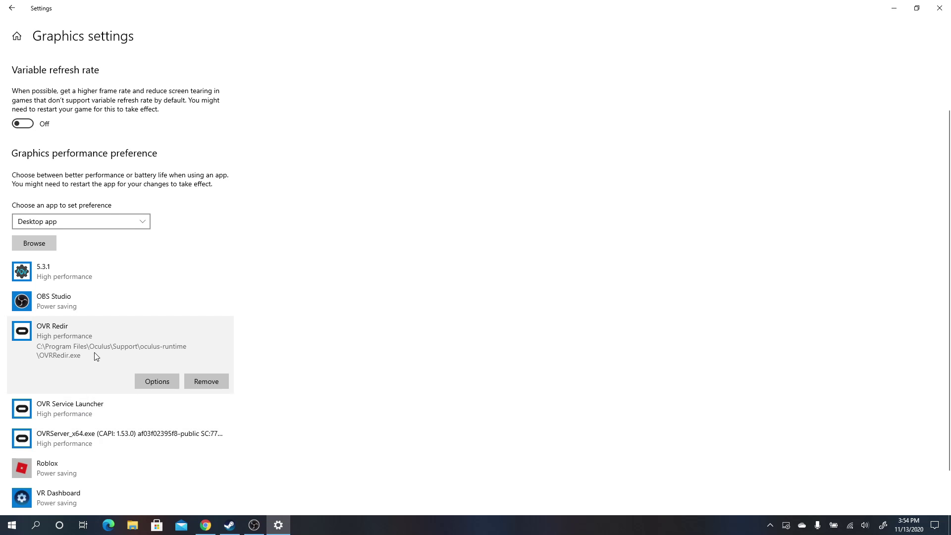
Set VR Dashboard to High performance, save, and minimize Settings.
{"action": "scroll", "coordinate": [95, 356], "scroll_direction": "down", "scroll_amount": 2}
{"action": "scroll", "coordinate": [96, 355], "scroll_direction": "up", "scroll_amount": 1}
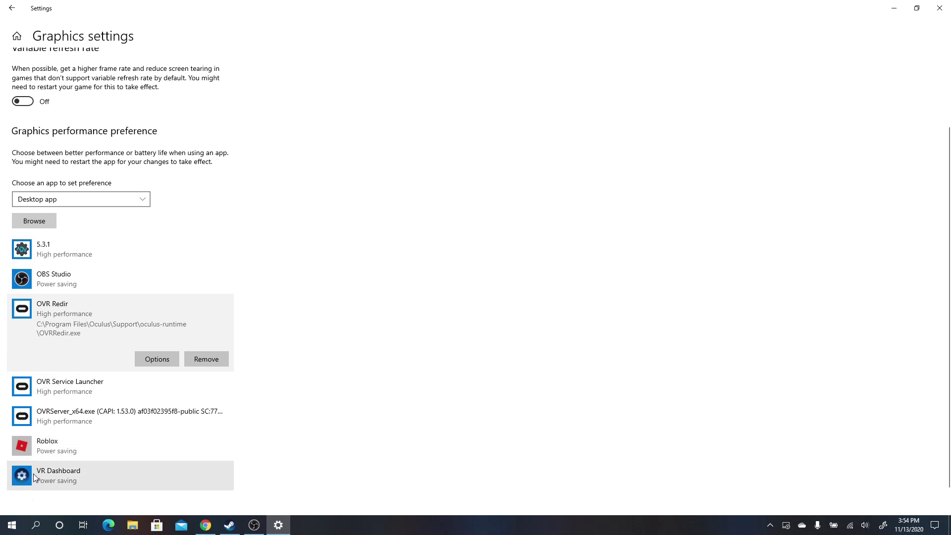
{"action": "left_click", "coordinate": [55, 474]}
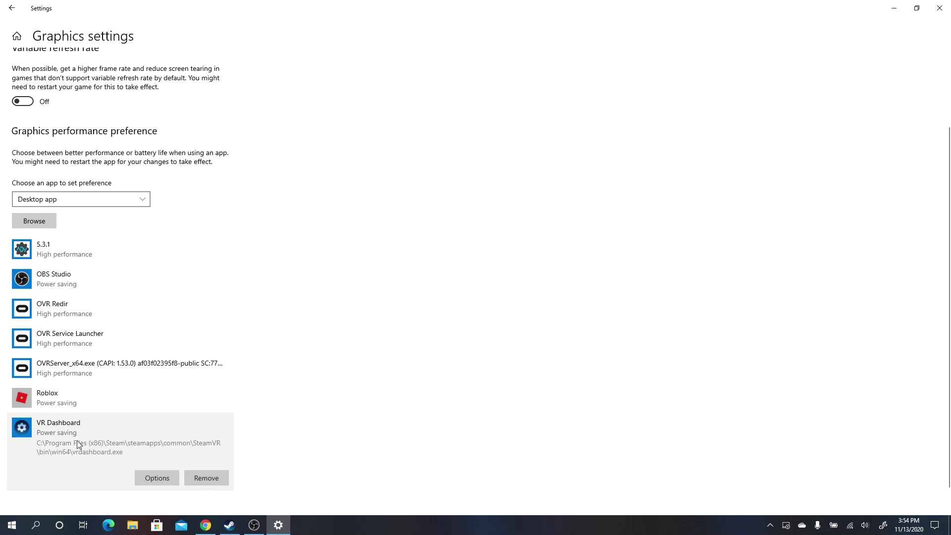
{"action": "left_click", "coordinate": [145, 476]}
{"action": "left_click", "coordinate": [391, 275]}
{"action": "left_click", "coordinate": [415, 319]}
{"action": "left_click", "coordinate": [893, 8]}
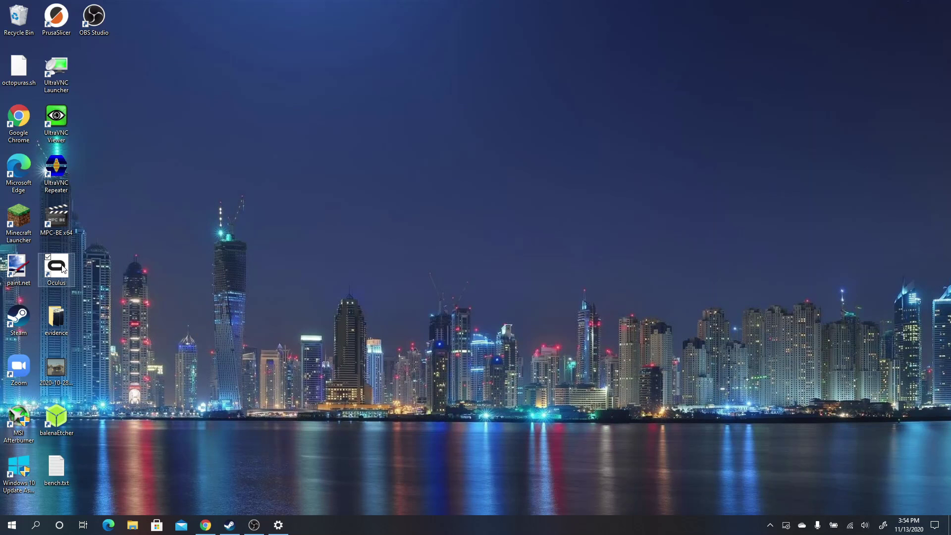
Relaunch the Oculus app from its desktop shortcut to its Home page.
{"action": "left_click", "coordinate": [63, 269]}
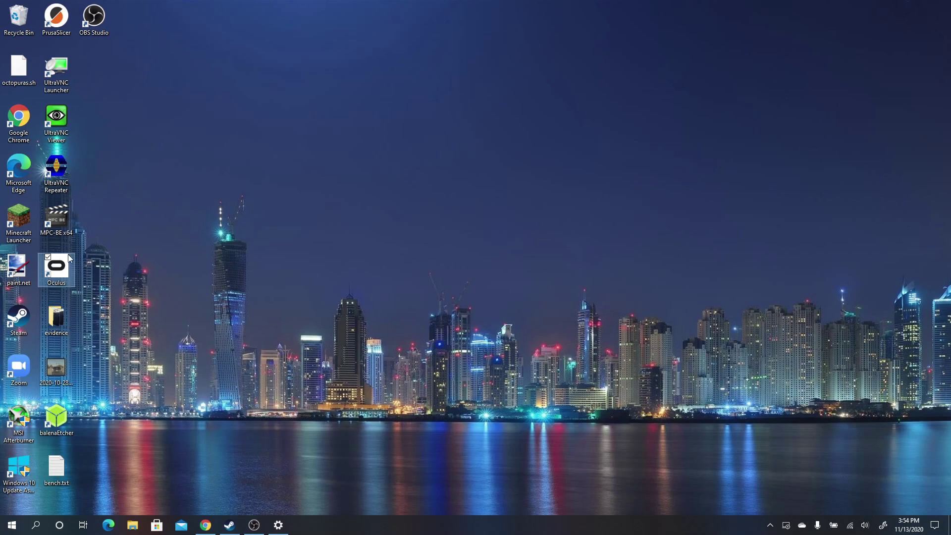
{"action": "mouse_move", "coordinate": [60, 276]}
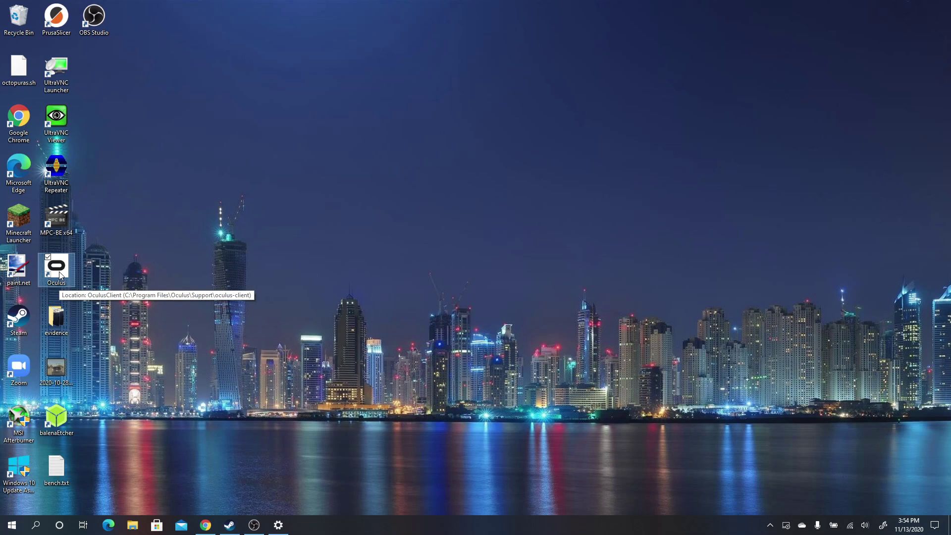
{"action": "double_click", "coordinate": [60, 276]}
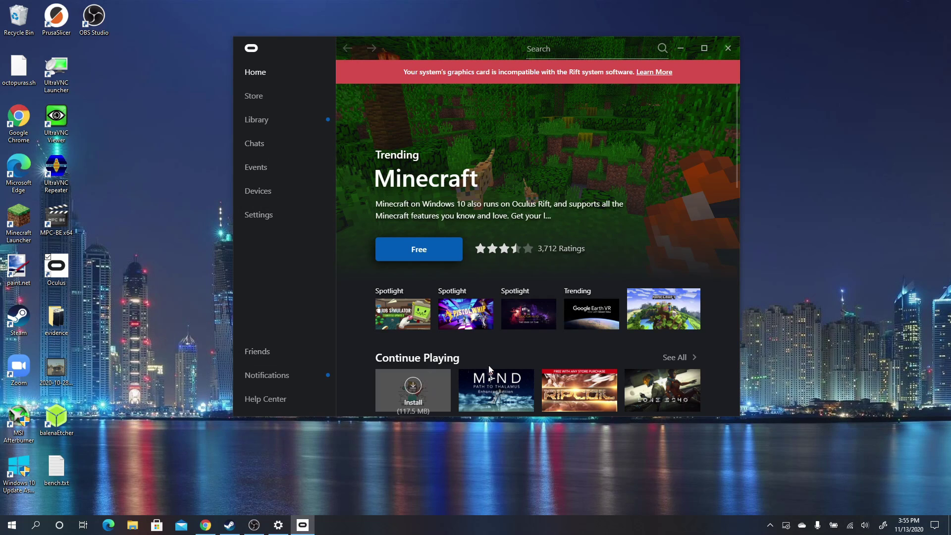
Launch SteamVR from the Steam tray icon menu, then minimize the Steam Library window.
{"action": "left_click", "coordinate": [771, 525]}
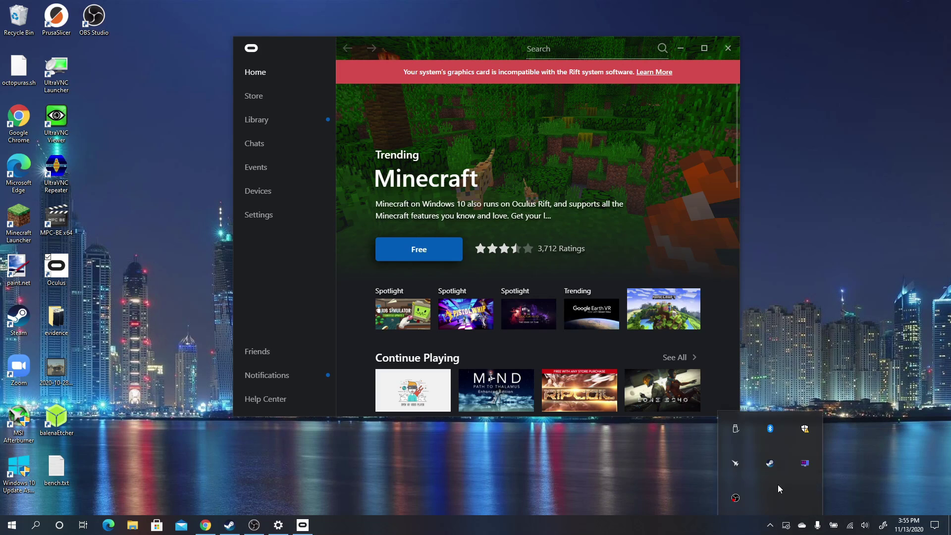
{"action": "right_click", "coordinate": [771, 464]}
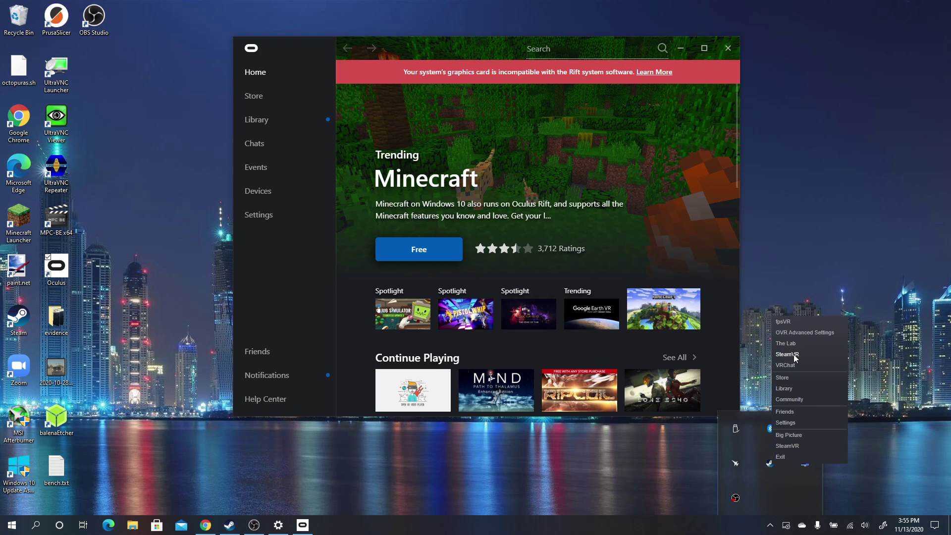
{"action": "left_click", "coordinate": [792, 354]}
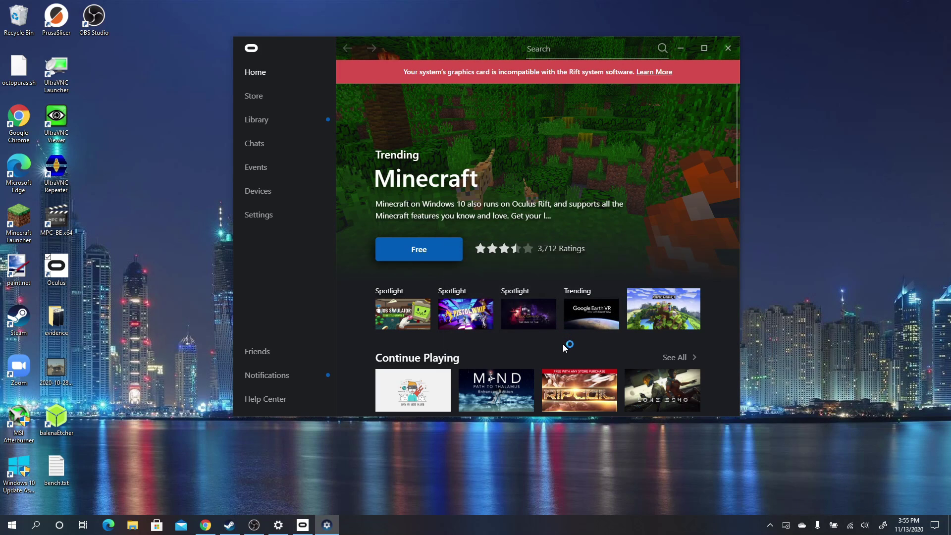
{"action": "left_click", "coordinate": [229, 525]}
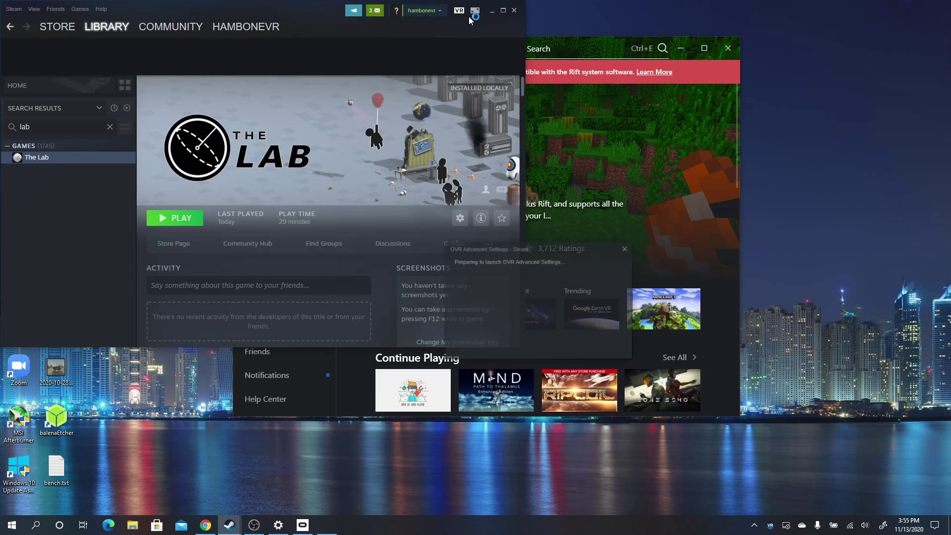
{"action": "left_click", "coordinate": [493, 10]}
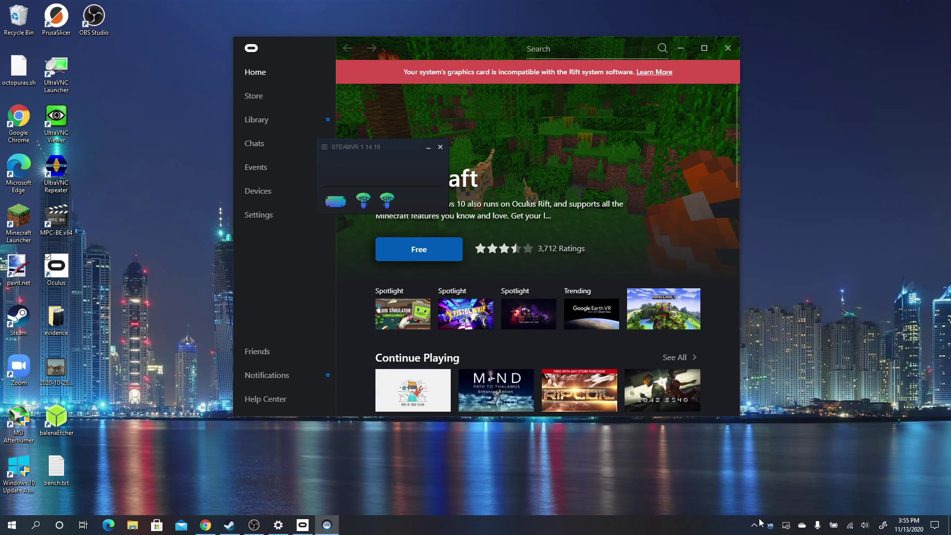